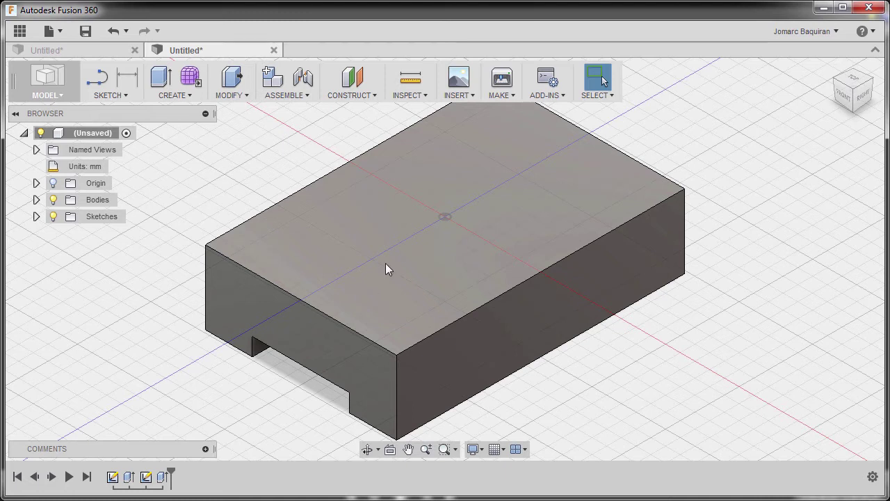
Start a new sketch with the S shortcut
key(s)
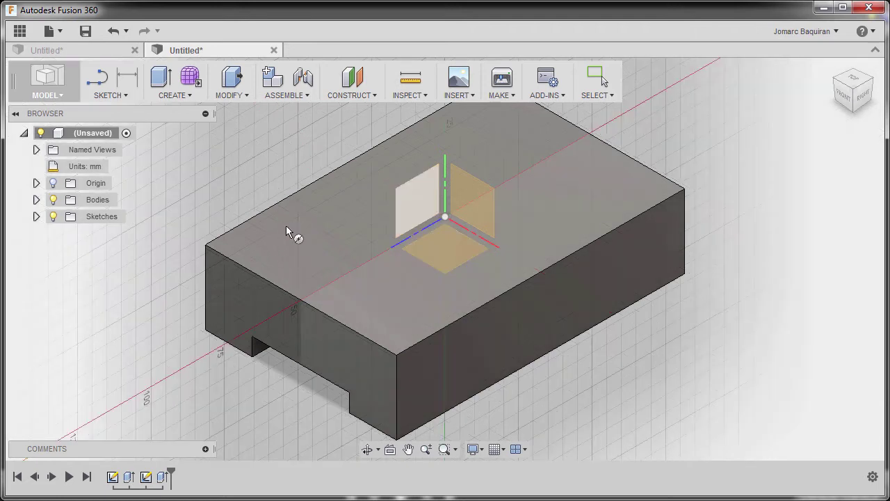
Sketch on the block's top face and draw a first Ø13 mm circle near the lower-left
click(294, 228)
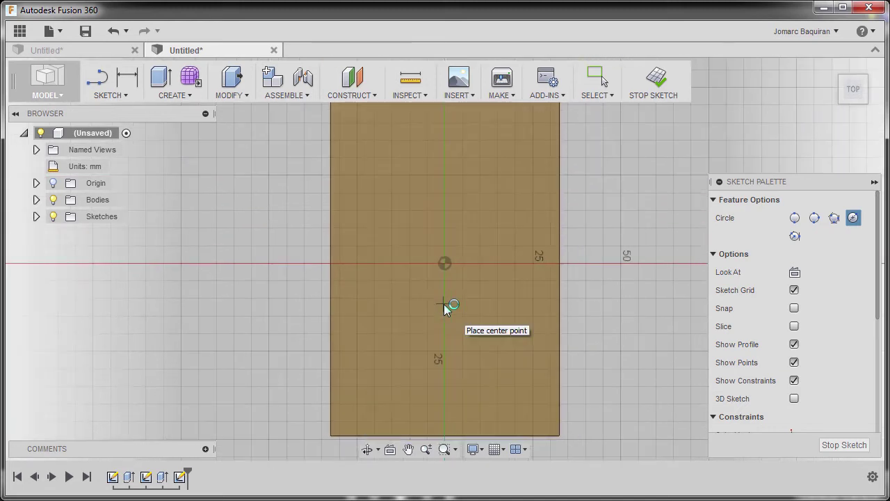
click(366, 402)
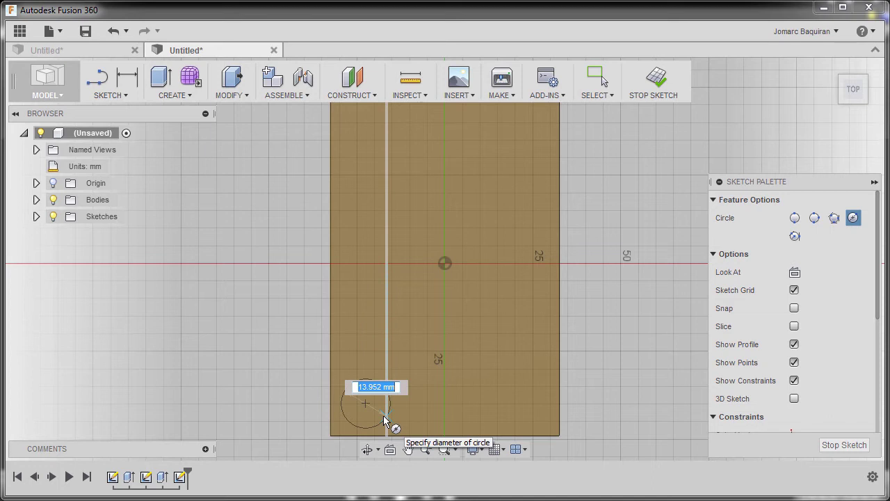
text(13)
key(Return)
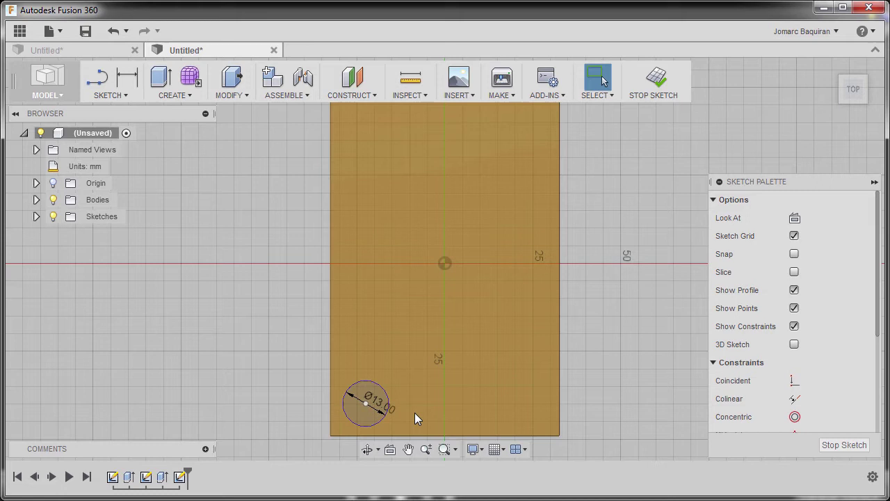
Draw three more circles: one beside the first and two near the top edge
key(c)
click(425, 403)
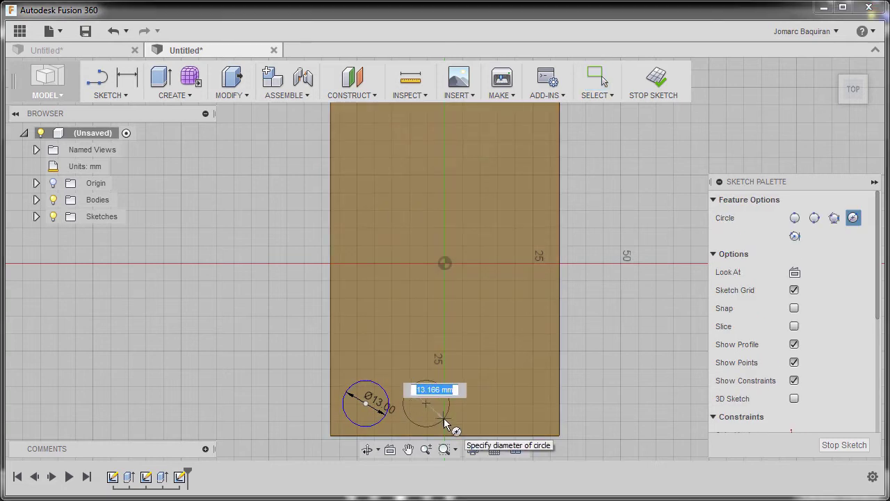
click(444, 418)
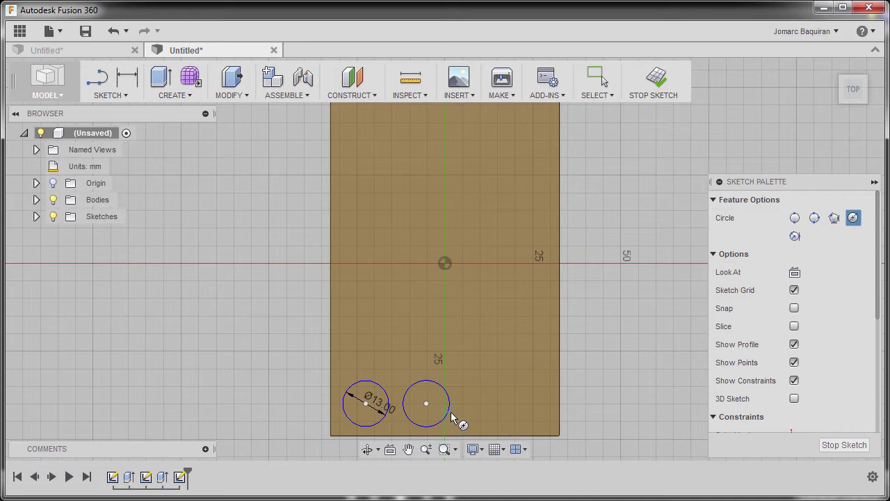
scroll(500, 274, down, 2)
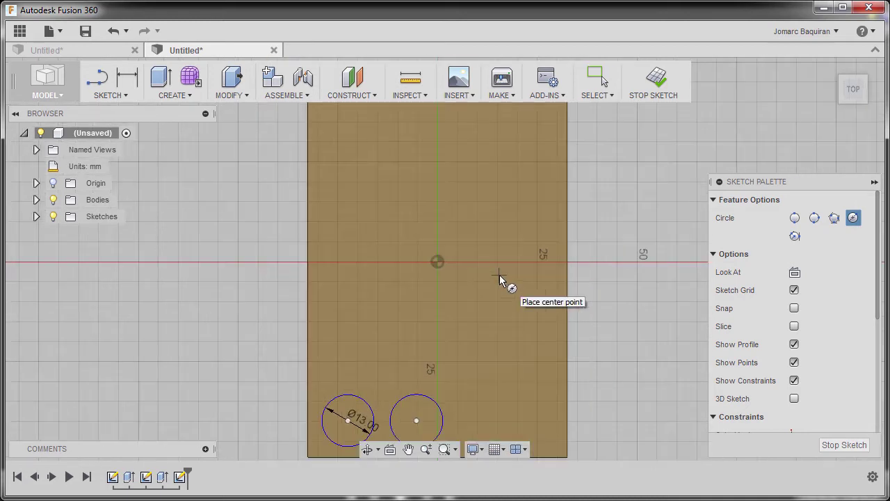
scroll(499, 274, down, 1)
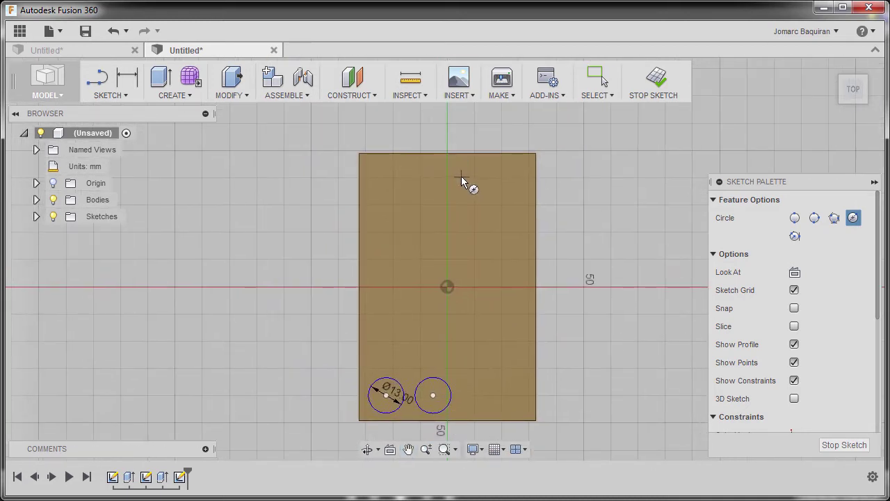
click(461, 176)
click(469, 191)
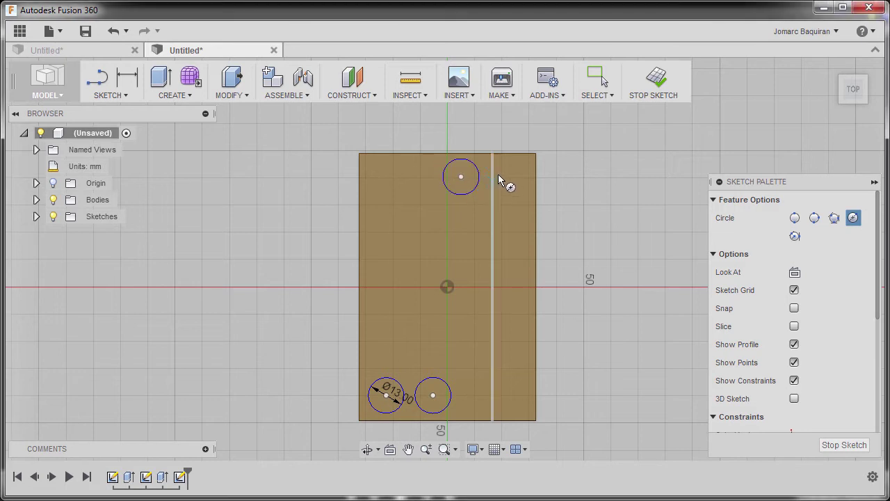
click(502, 175)
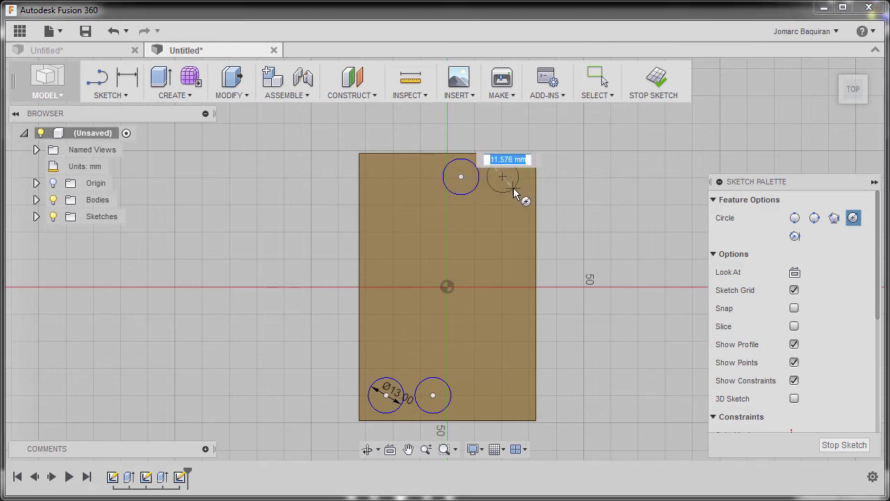
click(515, 189)
key(Escape)
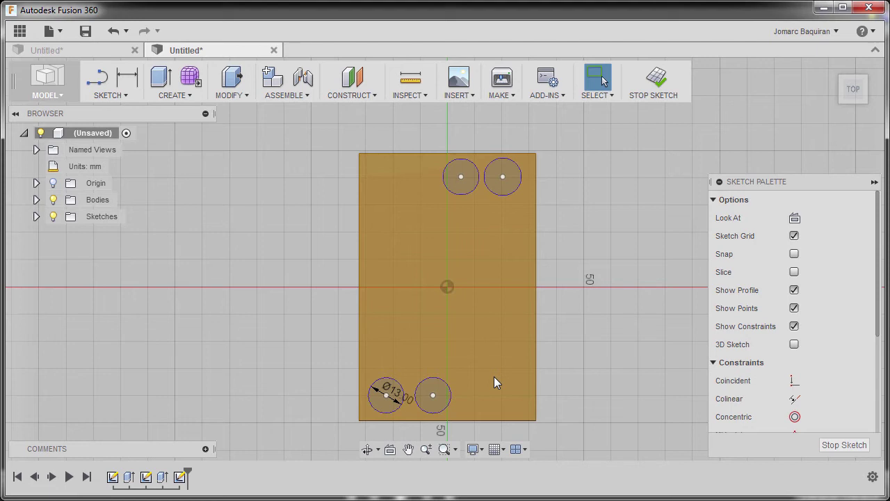
Apply Equal constraints tying the other three circles to the 13 mm circle
scroll(810, 365, down, 3)
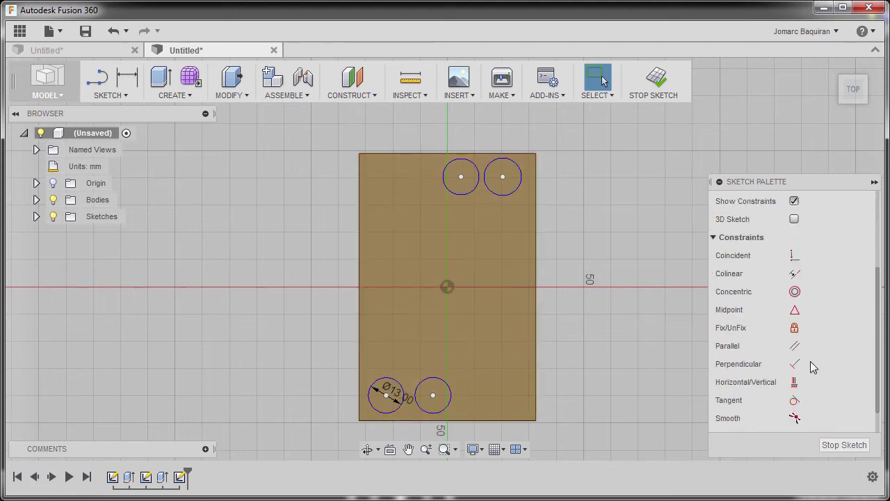
scroll(810, 361, down, 1)
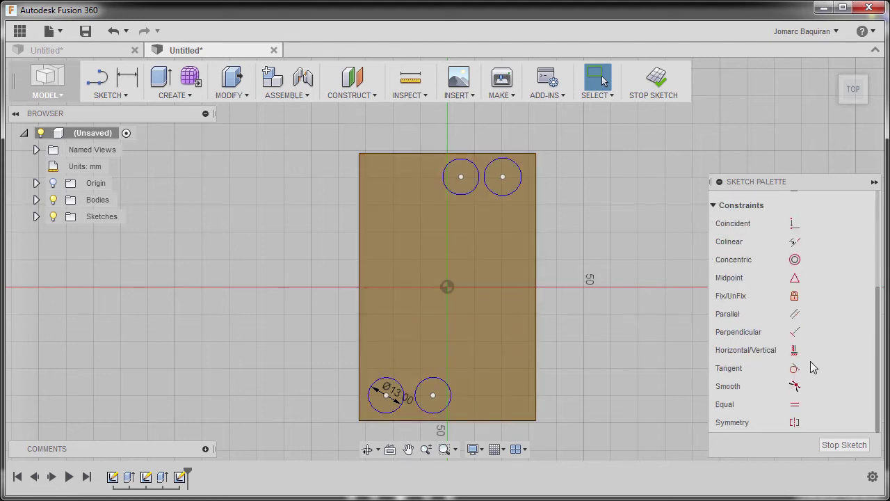
click(799, 403)
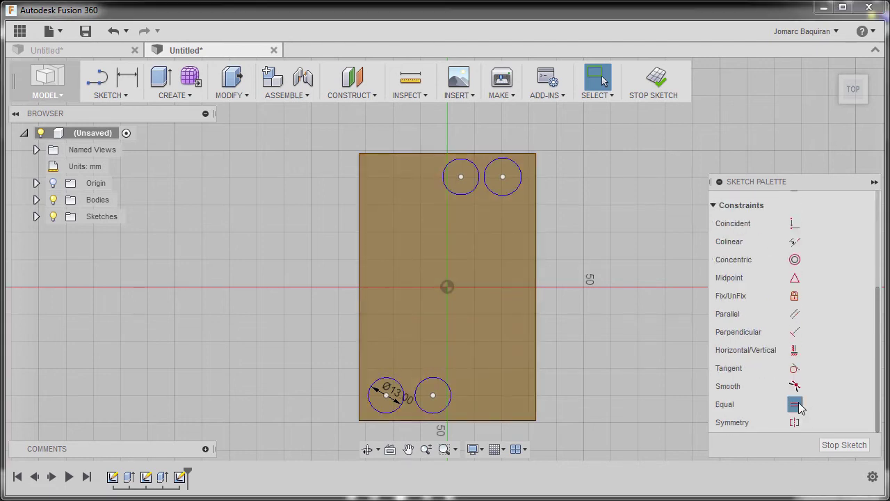
click(395, 387)
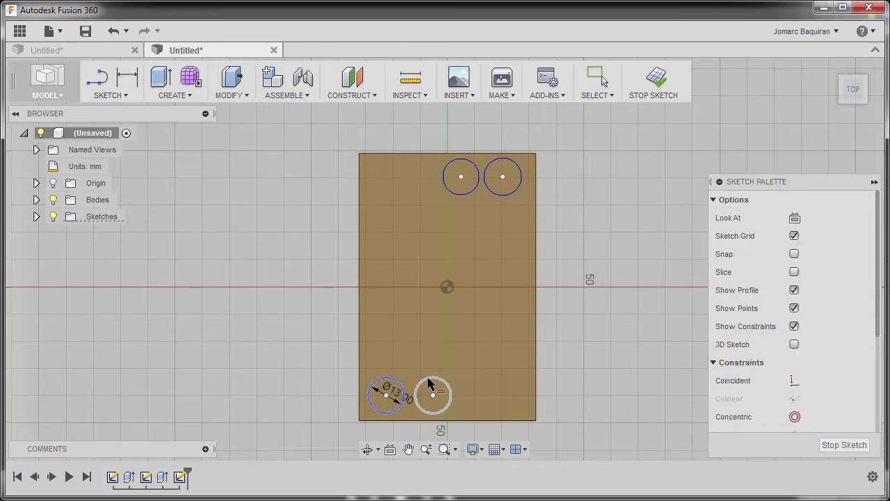
click(428, 379)
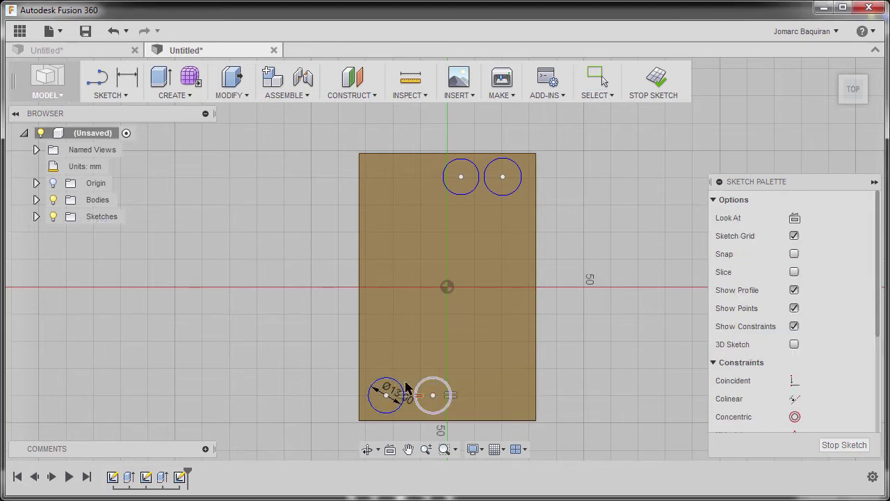
click(463, 197)
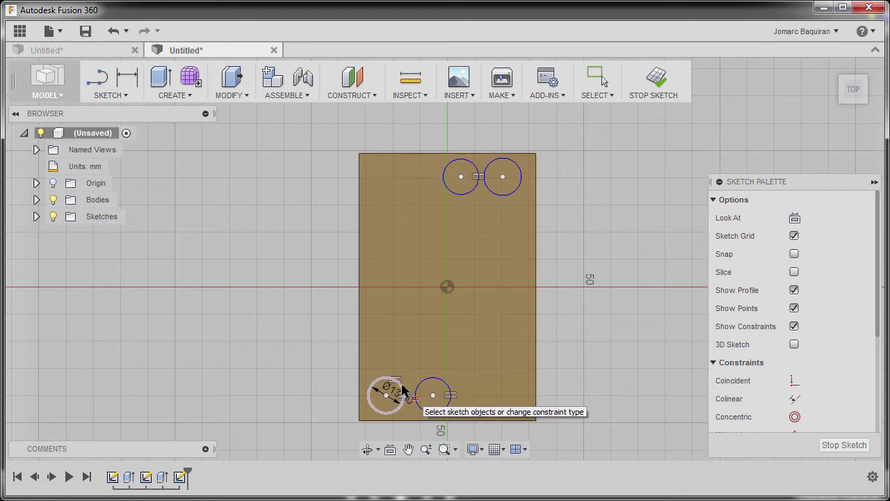
click(402, 384)
click(508, 197)
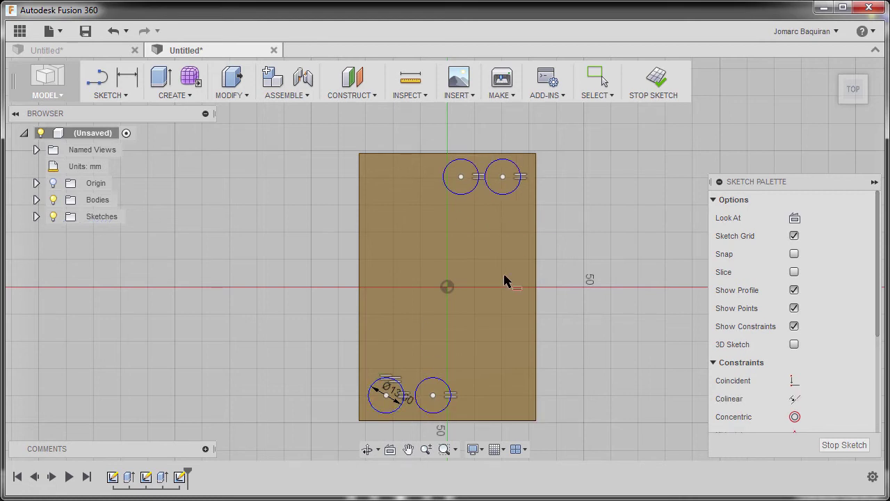
key(Escape)
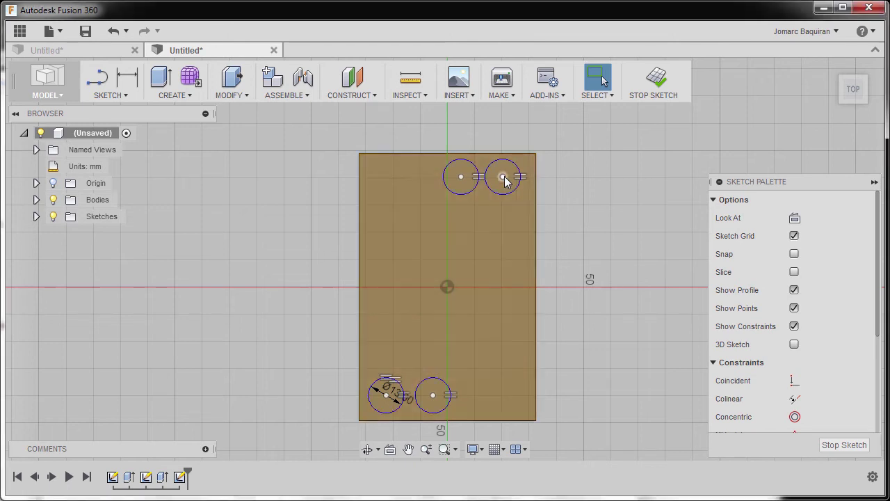
Nudge the top-right and bottom-right circles slightly into position
mouse_move(504, 176)
mouse_down()
mouse_move(504, 198)
mouse_move(504, 175)
mouse_up()
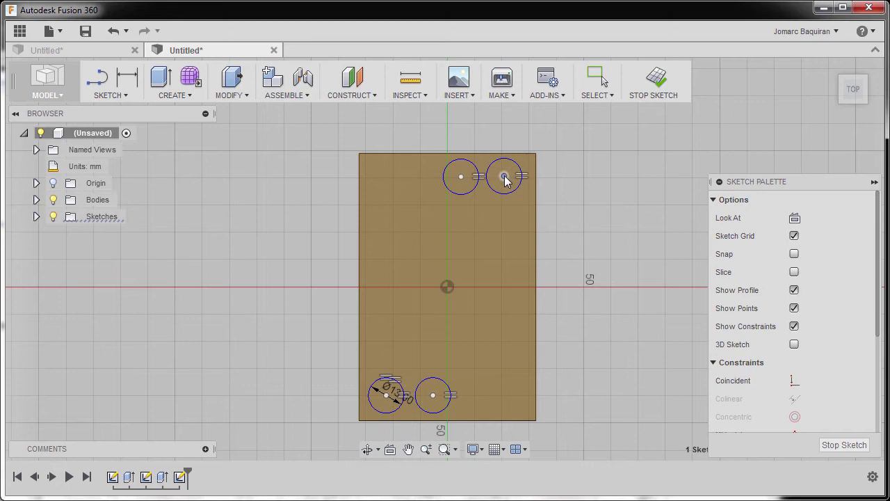
click(595, 76)
mouse_move(432, 398)
mouse_down()
mouse_move(437, 375)
mouse_move(431, 397)
mouse_up()
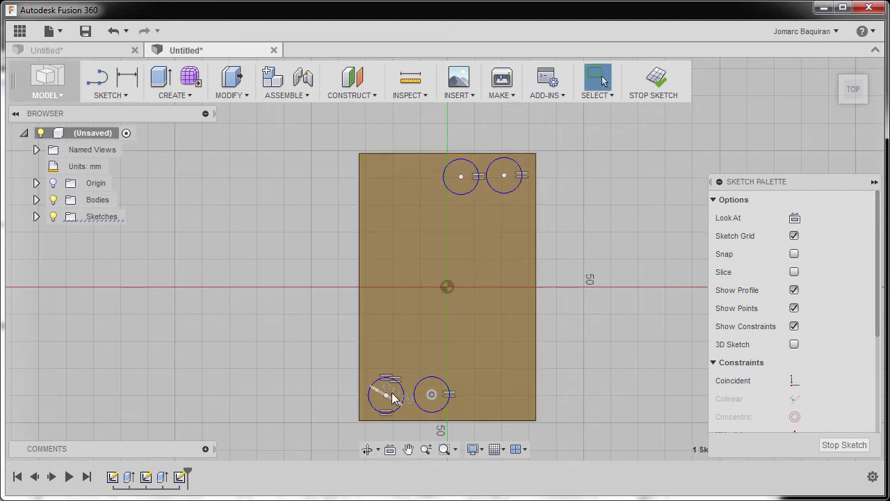
click(615, 389)
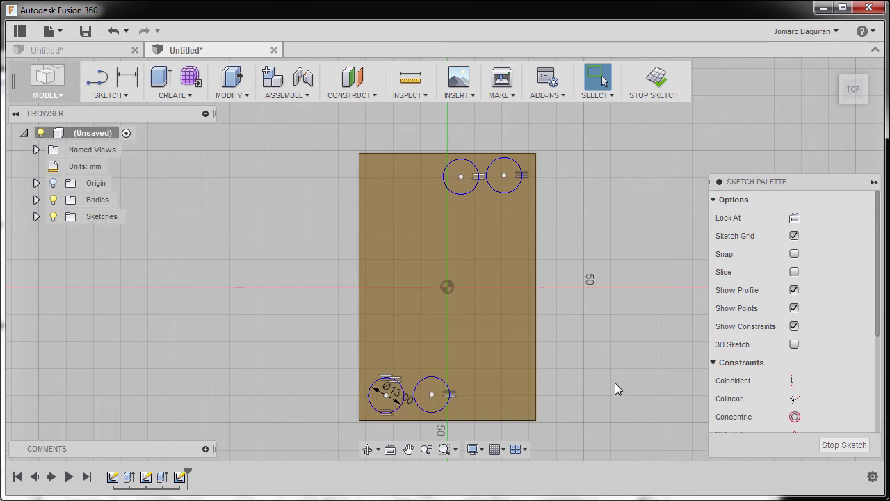
Constrain the bottom pair's centres and the top pair's centres horizontally level
scroll(808, 350, down, 3)
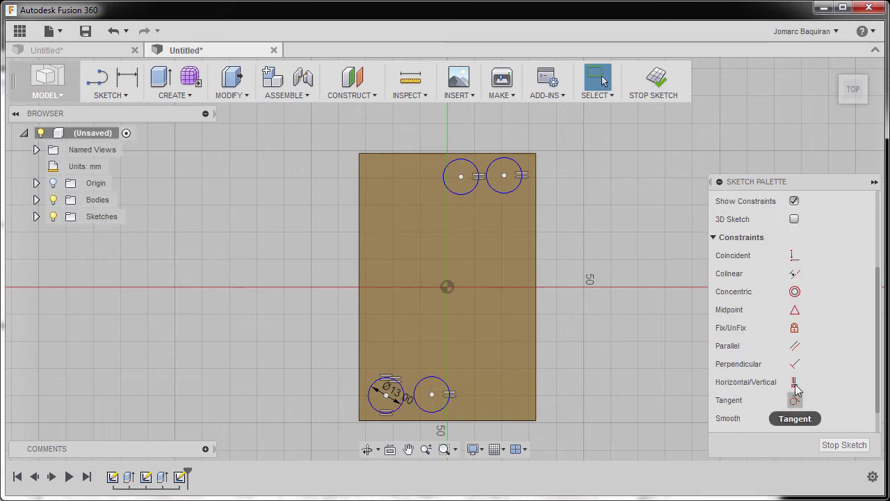
click(795, 384)
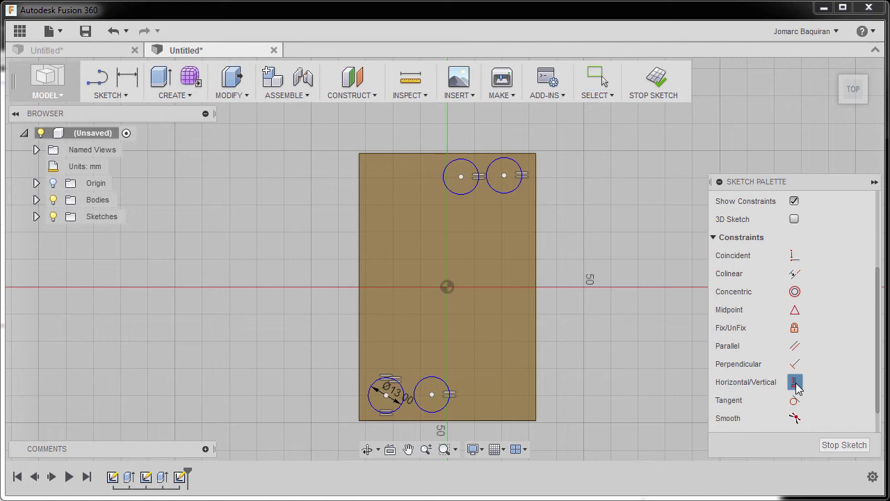
click(387, 396)
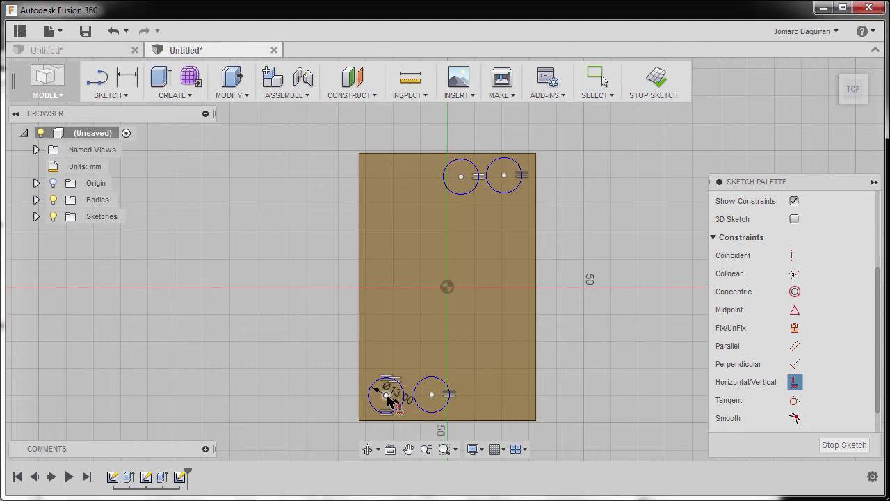
click(432, 394)
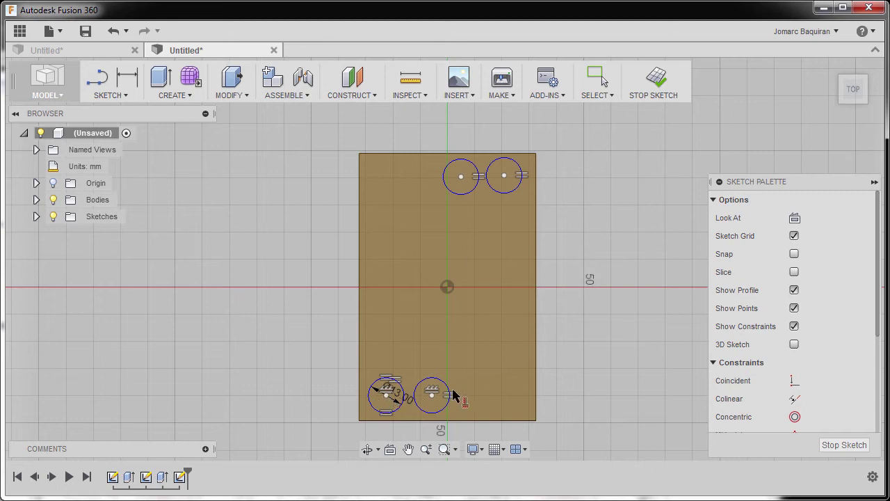
click(461, 177)
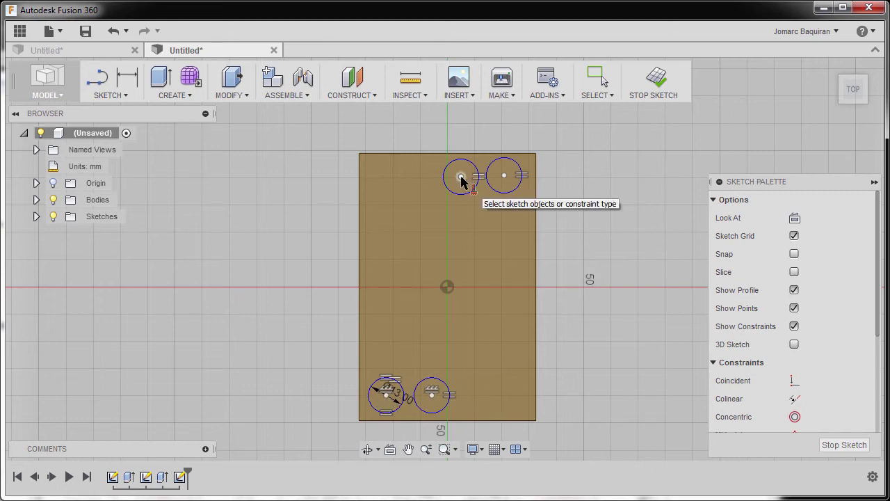
click(504, 176)
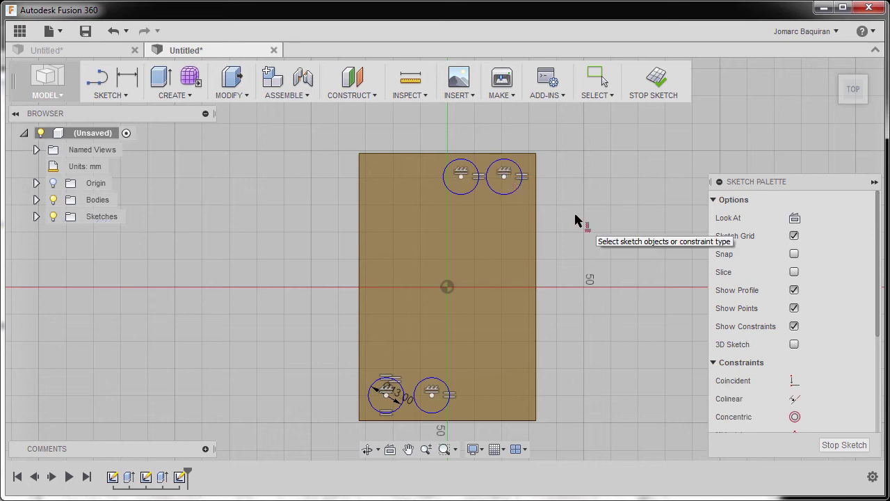
key(Escape)
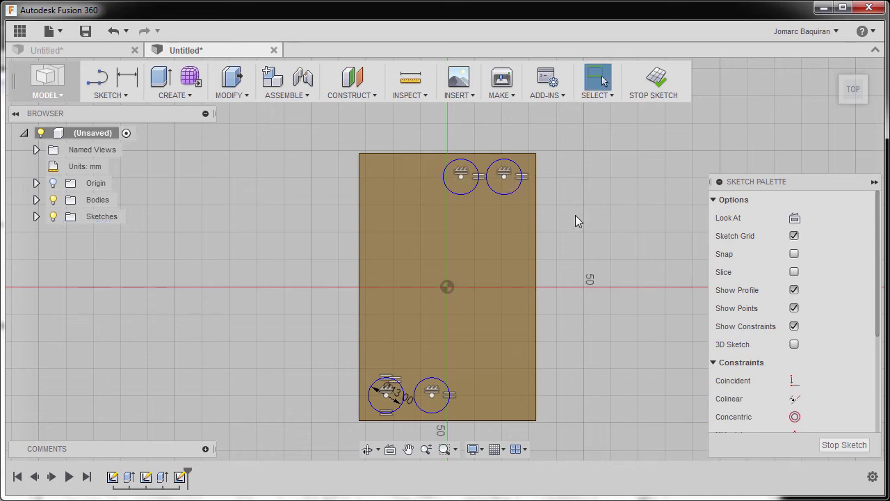
Dimension hole centres 9 mm from the block's bottom edge and 9 mm from its right edge
key(d)
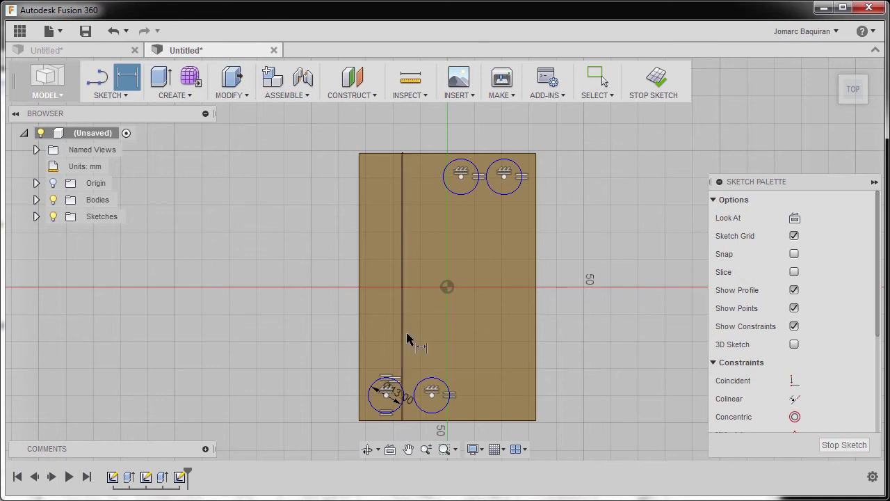
click(387, 396)
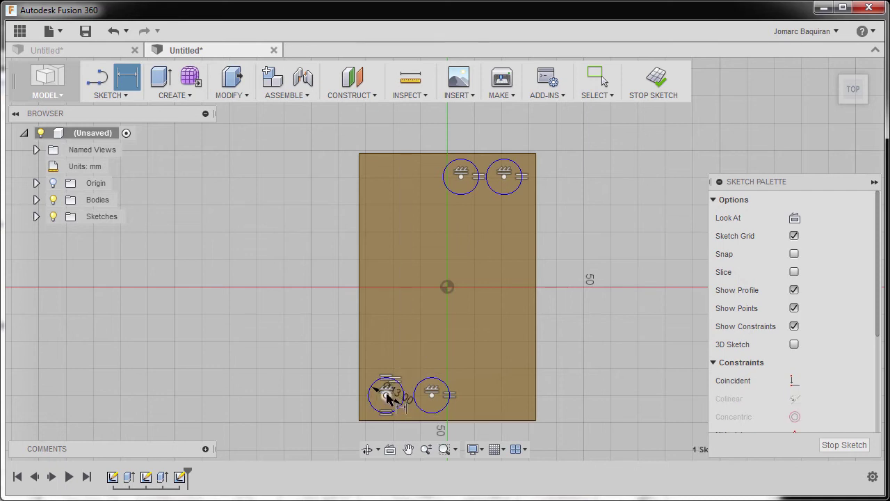
click(371, 421)
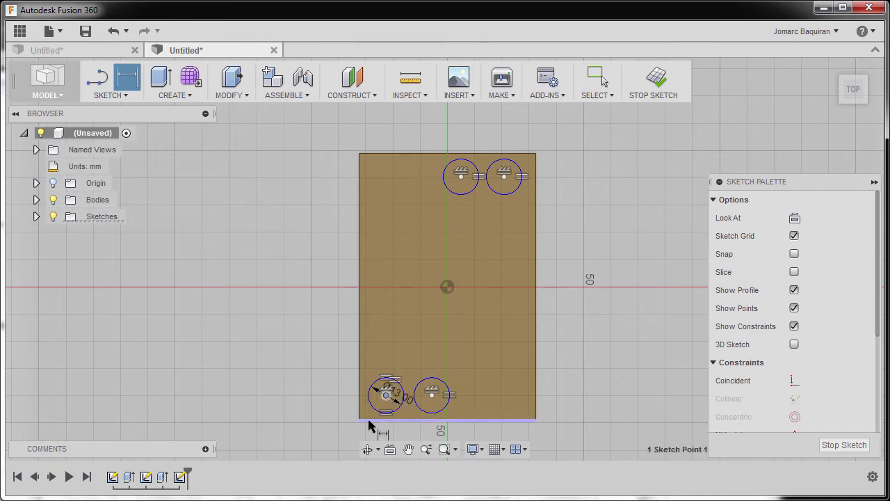
click(308, 363)
text(9)
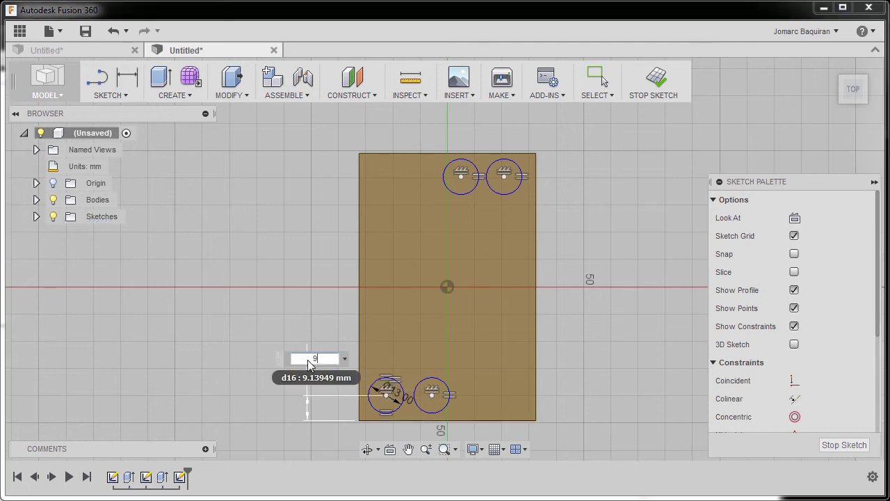
key(Return)
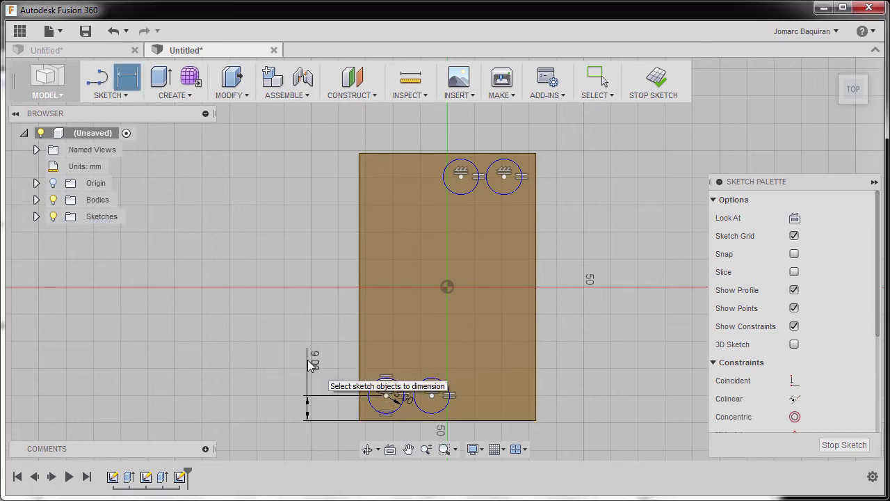
click(505, 178)
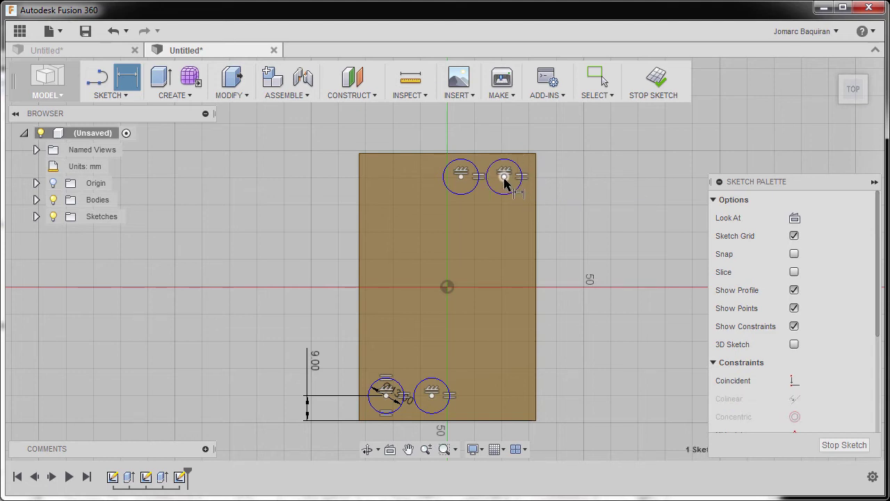
click(536, 174)
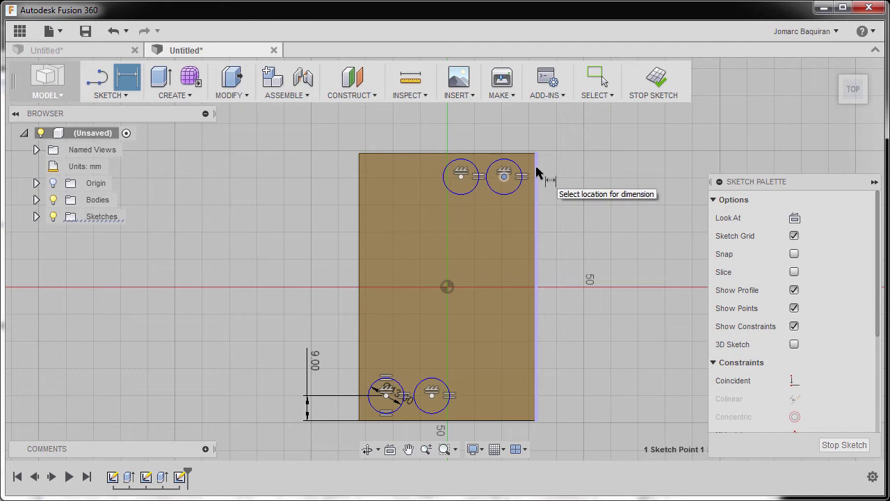
click(573, 119)
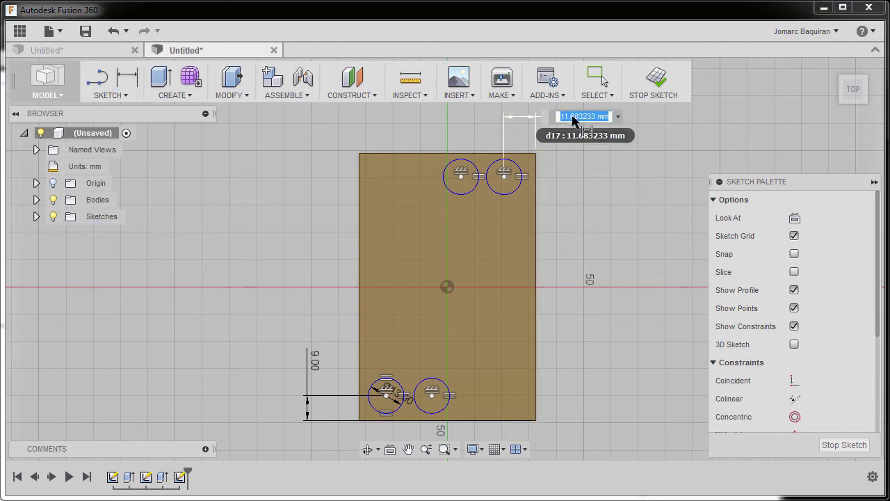
text(9)
key(Return)
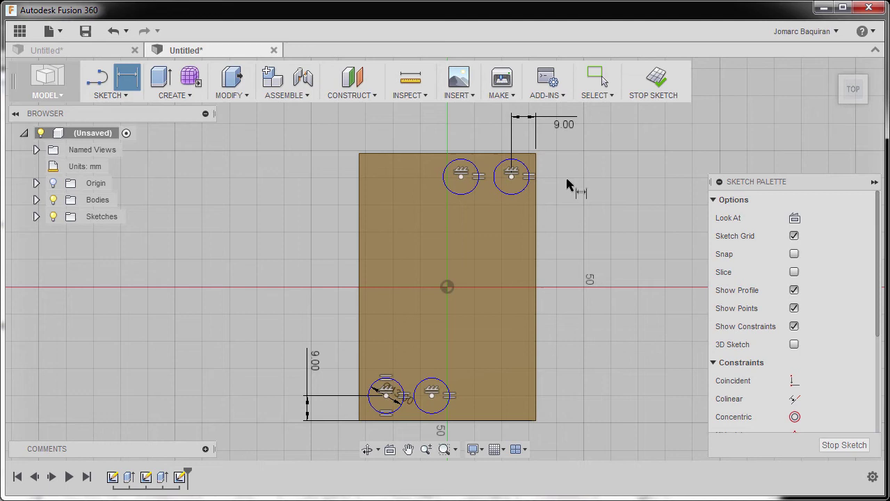
Set the top-right hole 9 mm from the top edge and the top holes 23.5 mm apart
click(527, 153)
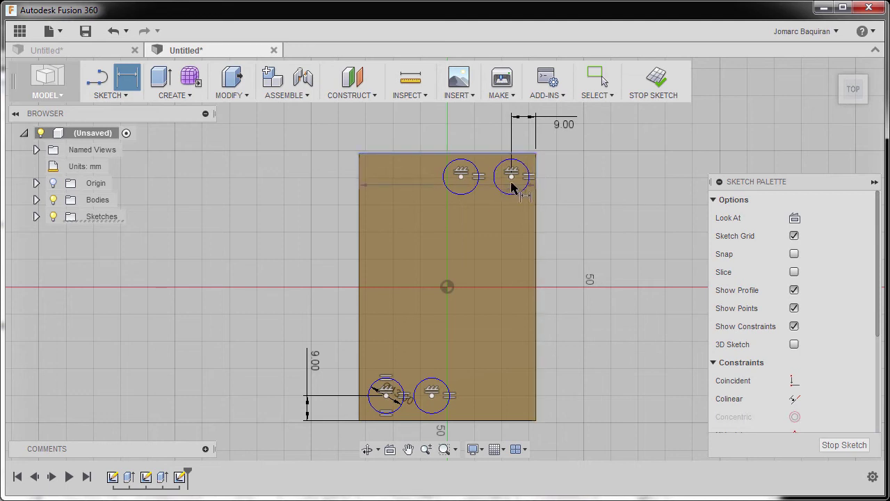
click(512, 177)
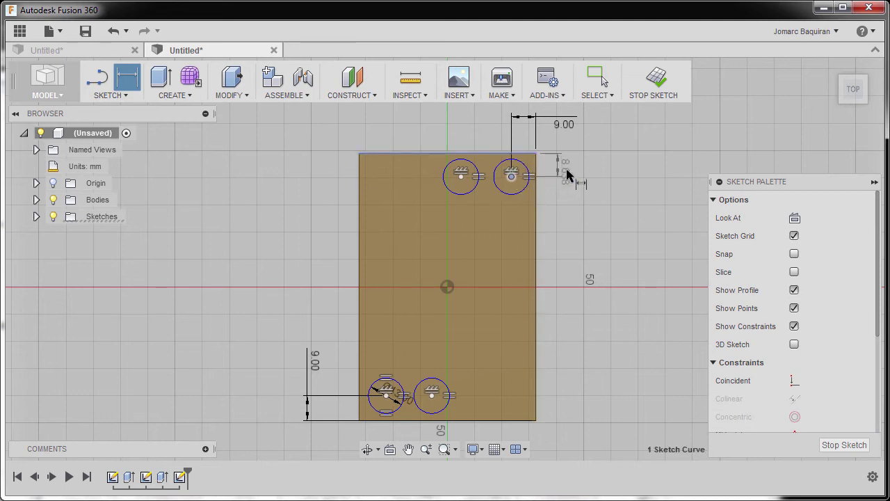
click(591, 207)
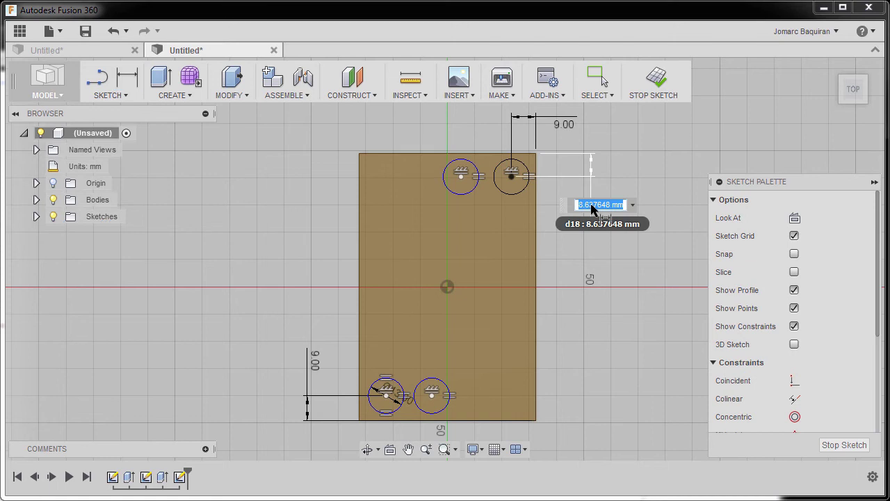
text(9)
key(Return)
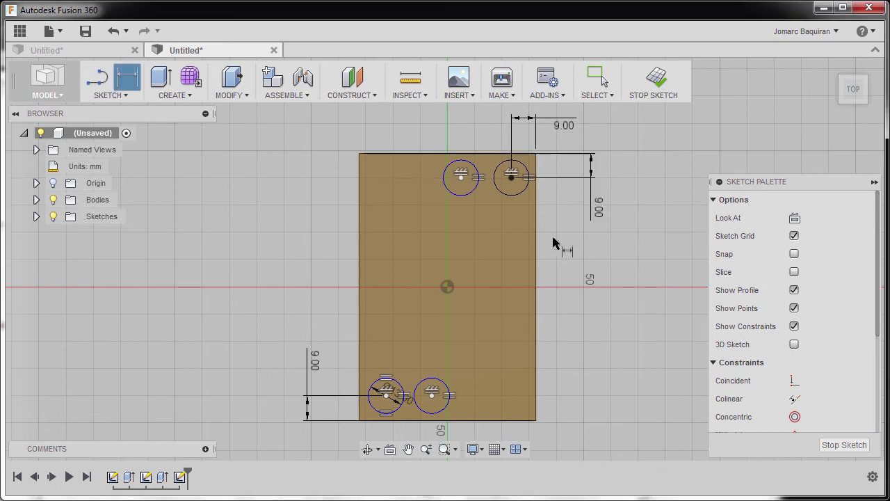
click(461, 178)
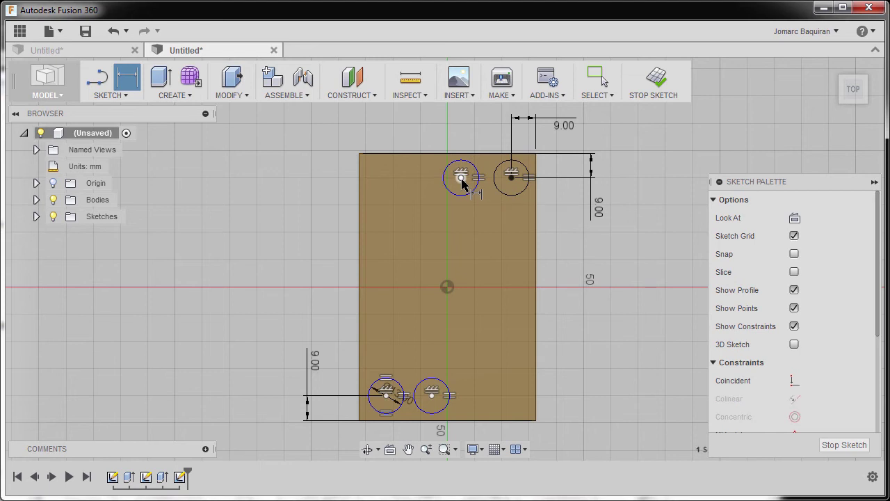
click(513, 178)
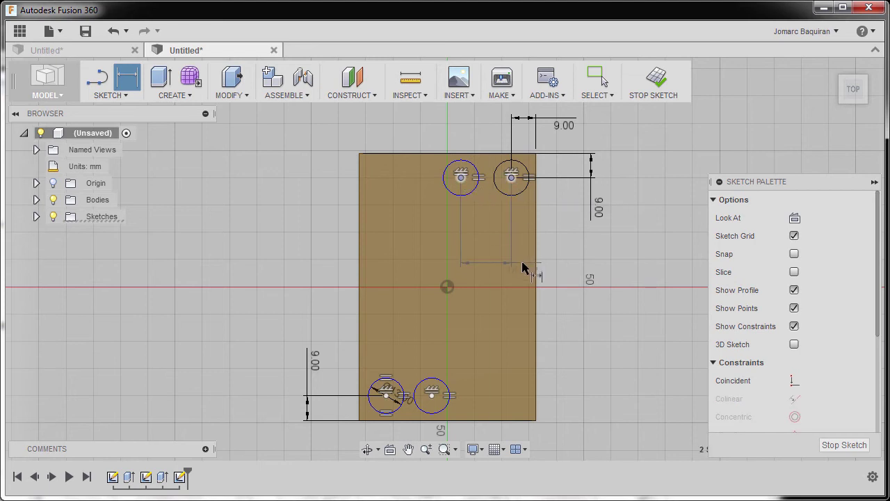
click(570, 254)
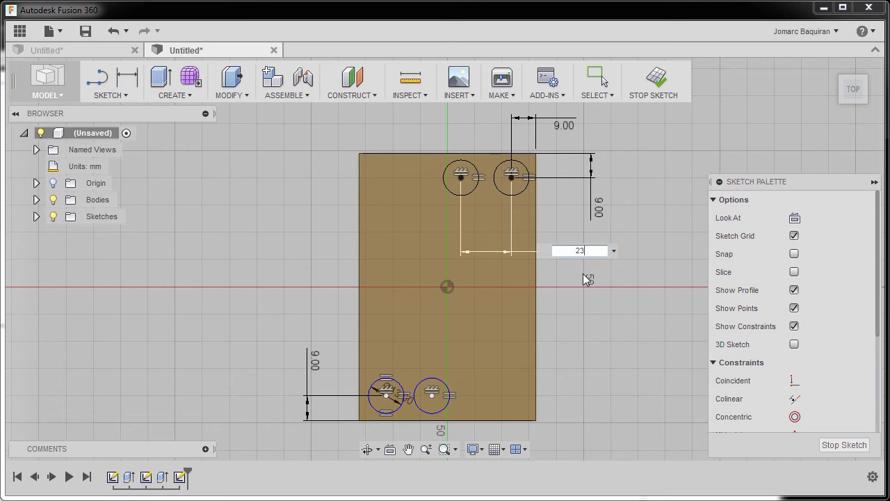
text(23.5)
key(Return)
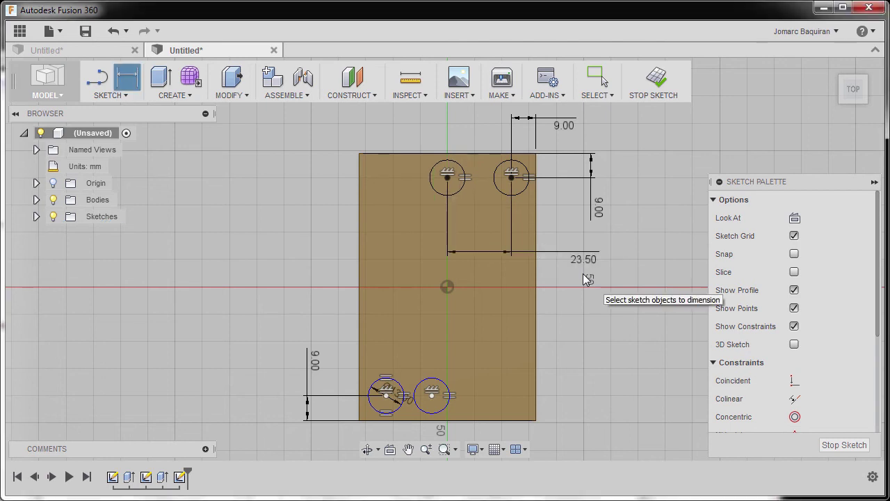
Dimension the two bottom hole centres 23.5 mm apart and test-drag the lower-left circle
click(383, 397)
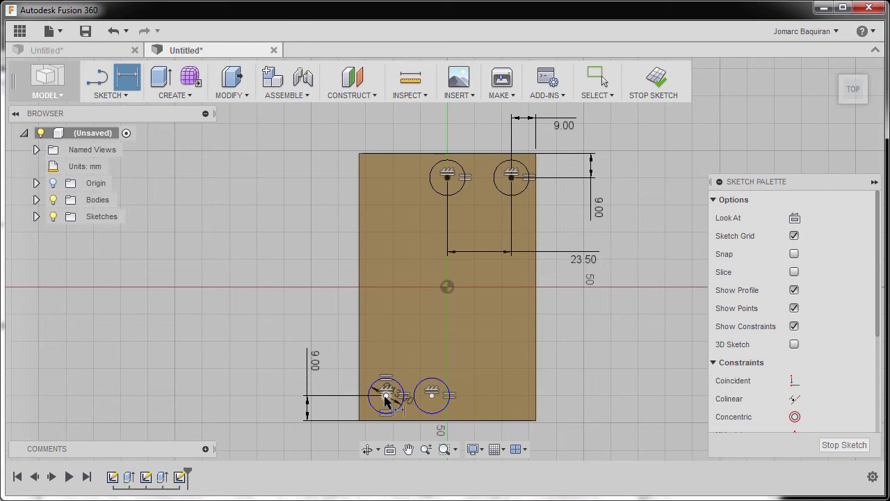
click(386, 395)
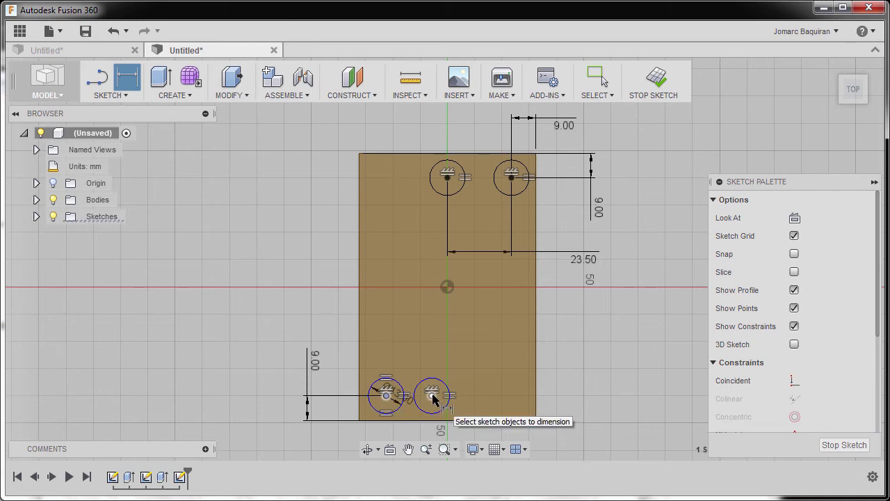
click(431, 396)
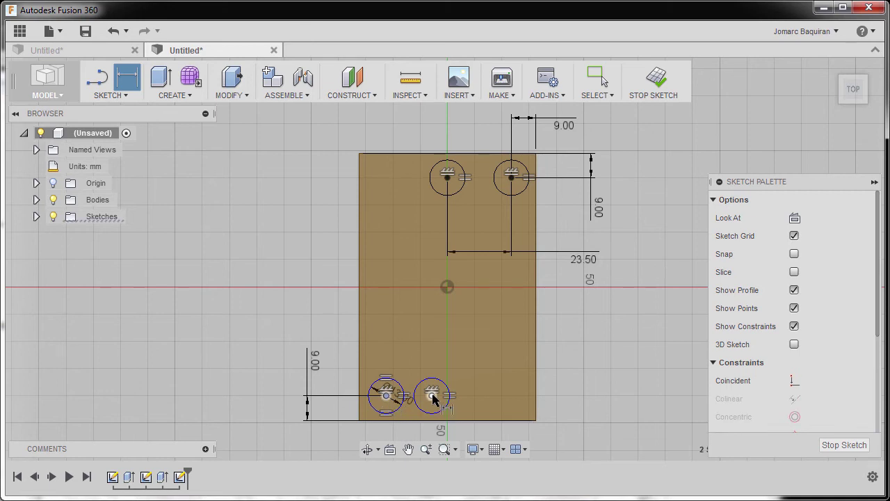
click(327, 312)
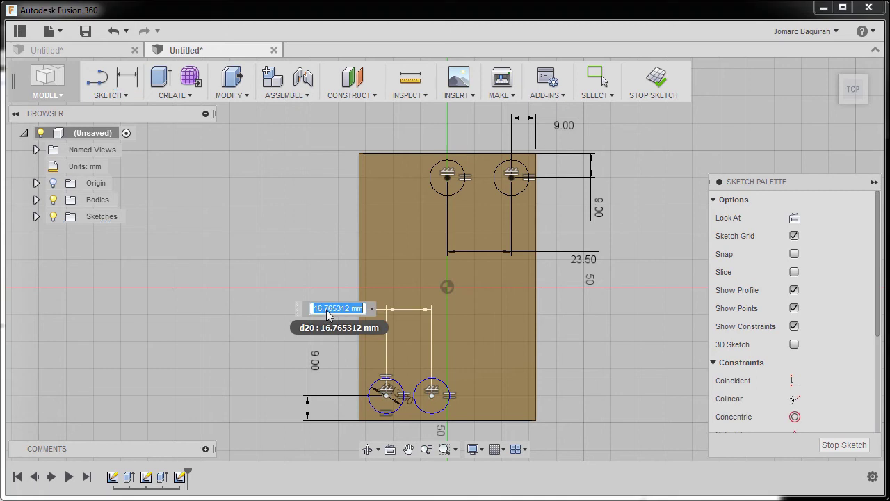
text(23.5)
key(Return)
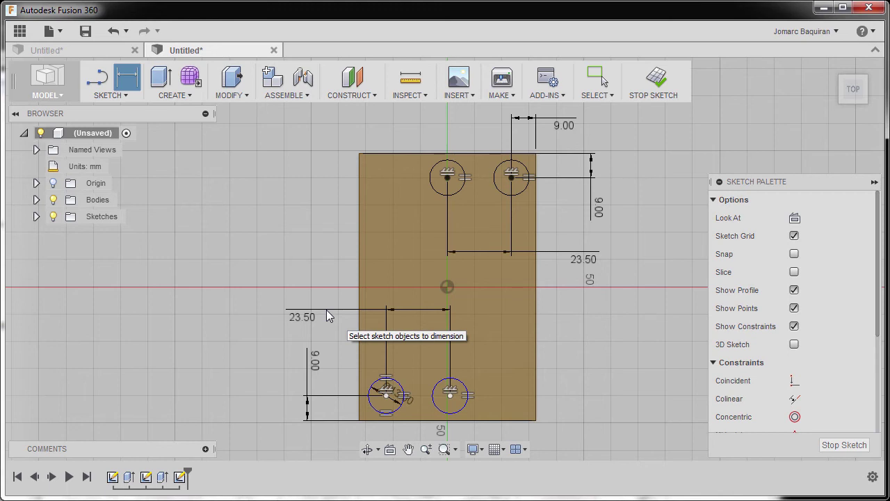
key(Escape)
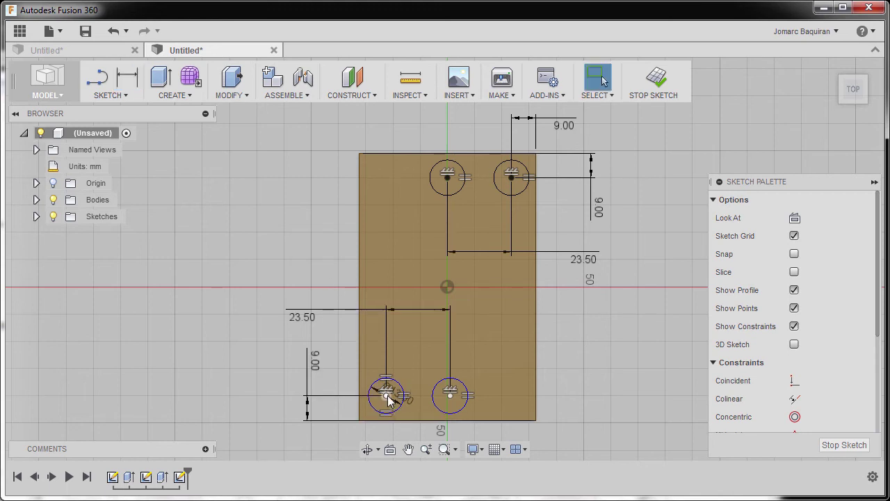
mouse_move(384, 389)
mouse_down()
mouse_move(403, 379)
mouse_move(393, 384)
mouse_move(419, 400)
mouse_move(381, 395)
mouse_move(425, 398)
mouse_move(385, 392)
mouse_up()
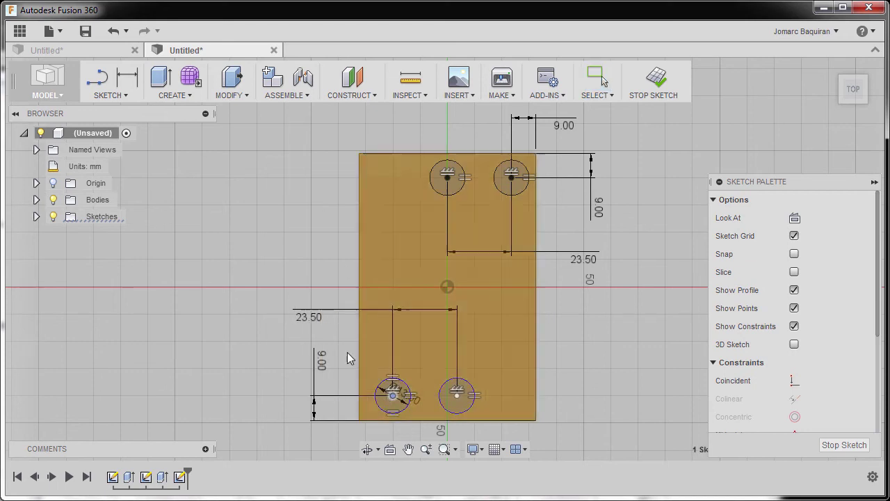
key(d)
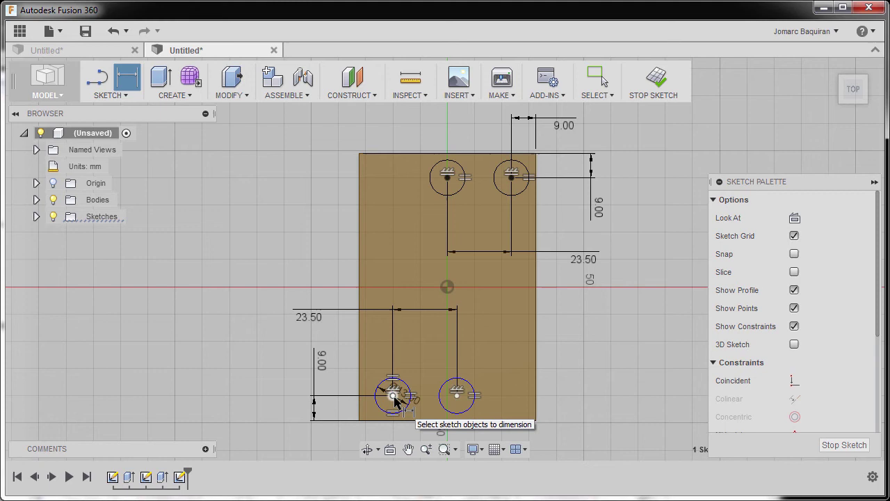
Dimension the lower-left hole centre 9 mm from the block's left edge
click(360, 236)
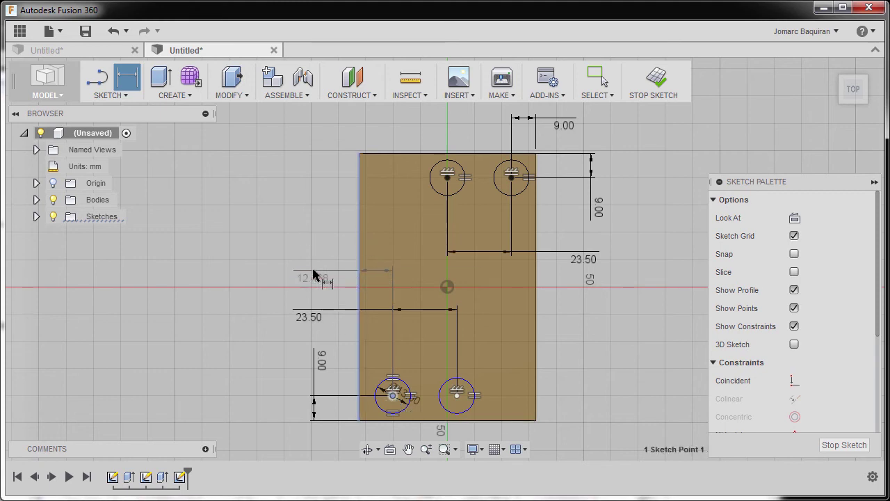
scroll(299, 316, down, 1)
middle_drag(299, 316, 302, 271)
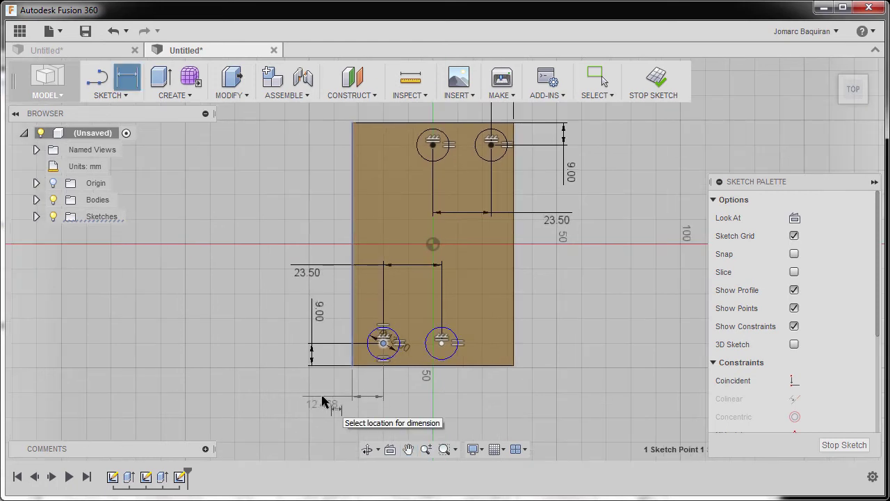
click(322, 401)
text(9)
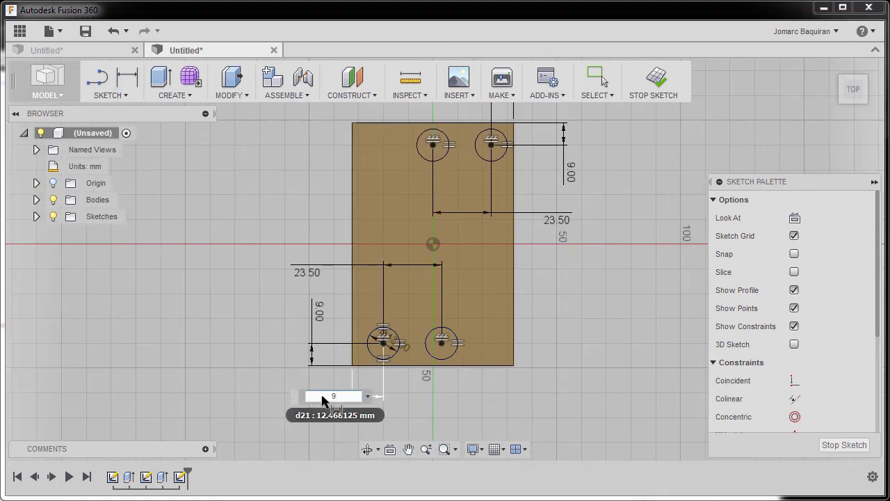
key(Return)
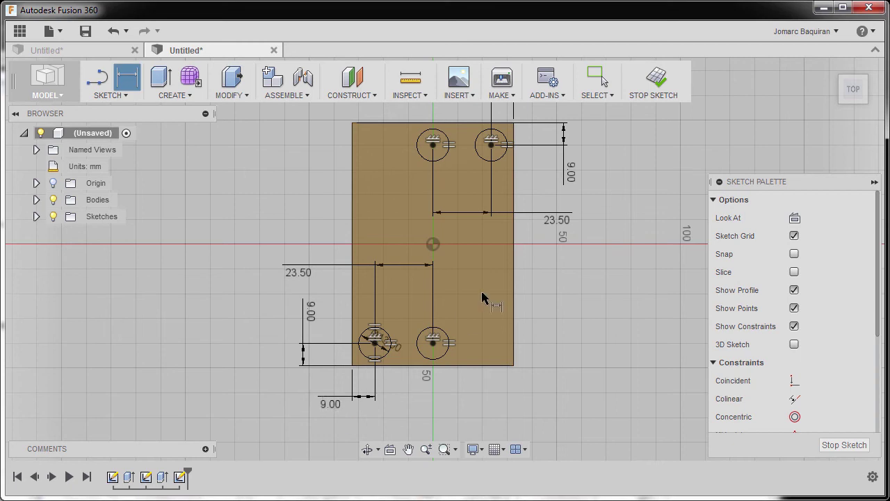
middle_drag(480, 298, 473, 316)
key(Escape)
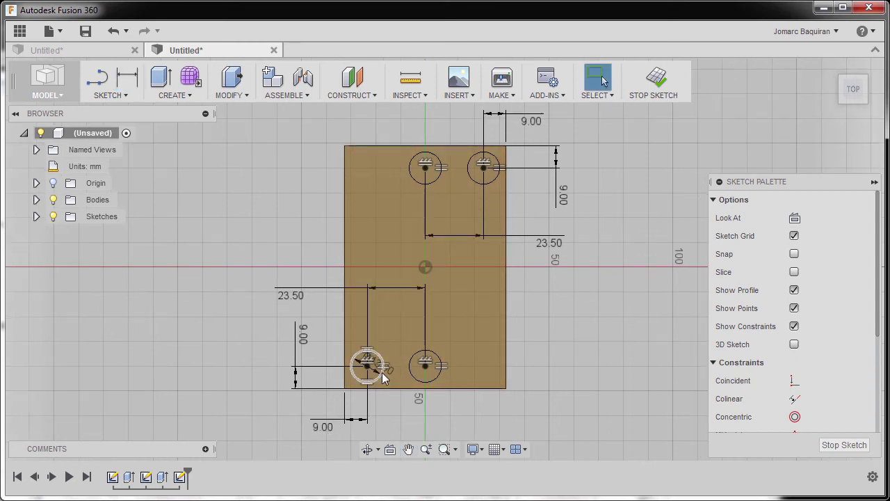
Select the lower-right and upper-right circles to check they are fully constrained
click(411, 361)
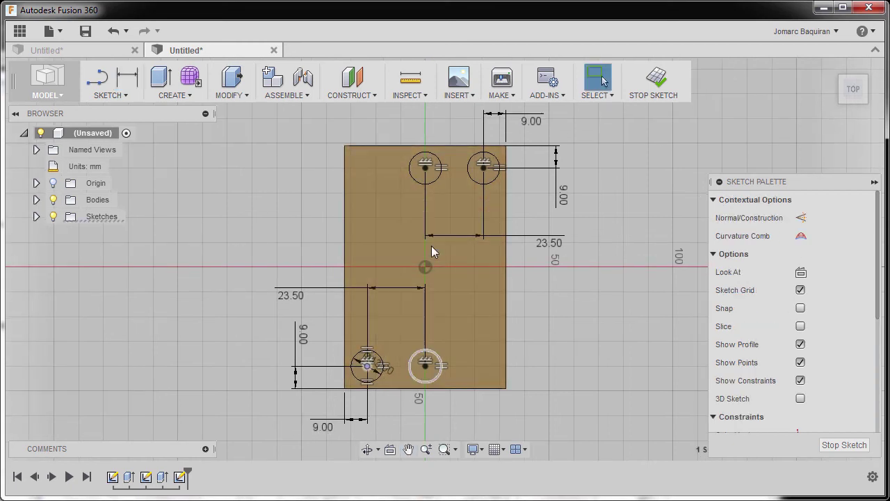
click(437, 178)
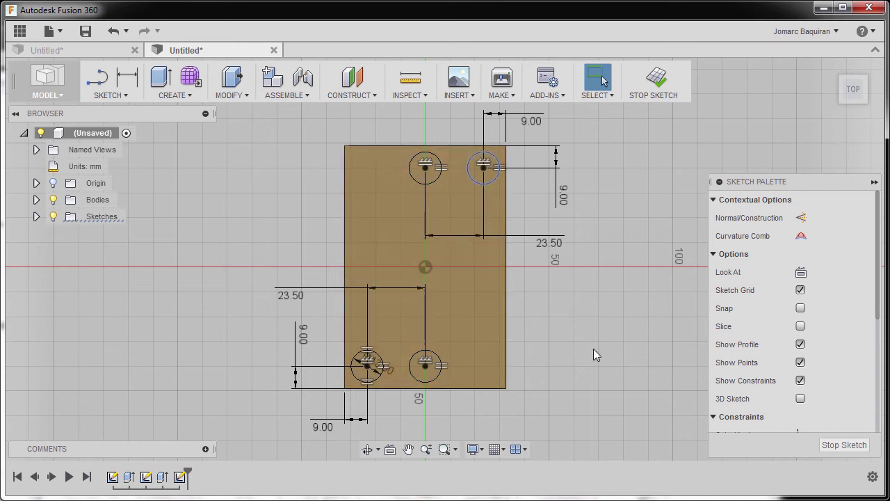
click(555, 350)
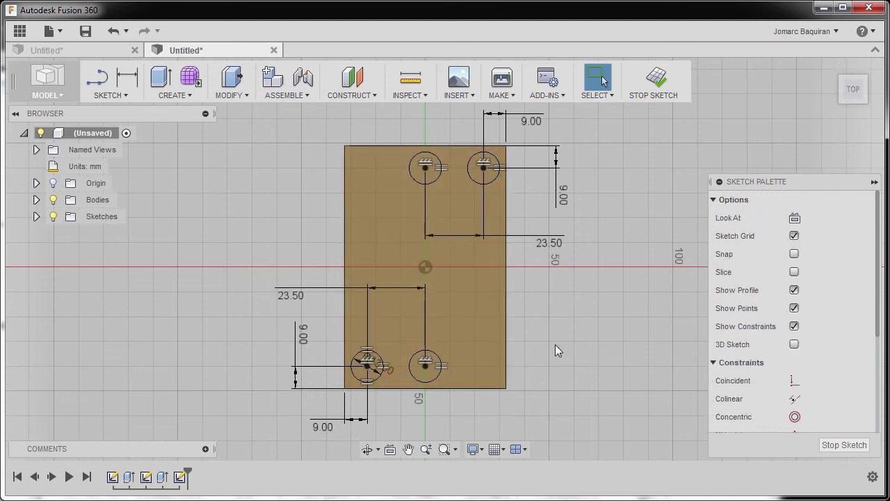
Finish the sketch, start Extrude, and pick all four circle profiles from the Home view
key(e)
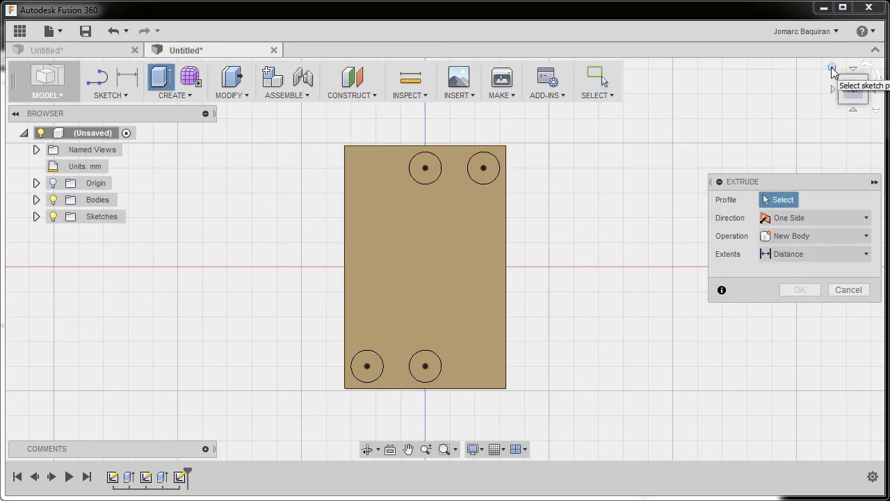
click(832, 68)
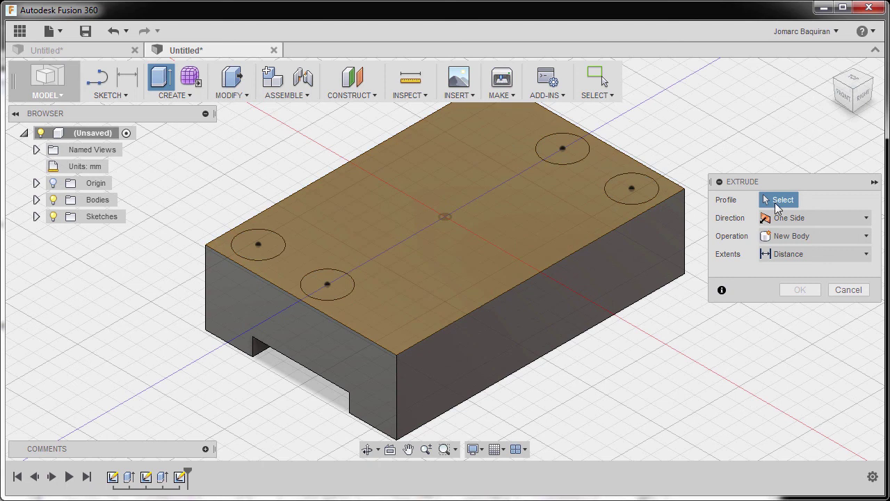
click(274, 245)
click(316, 286)
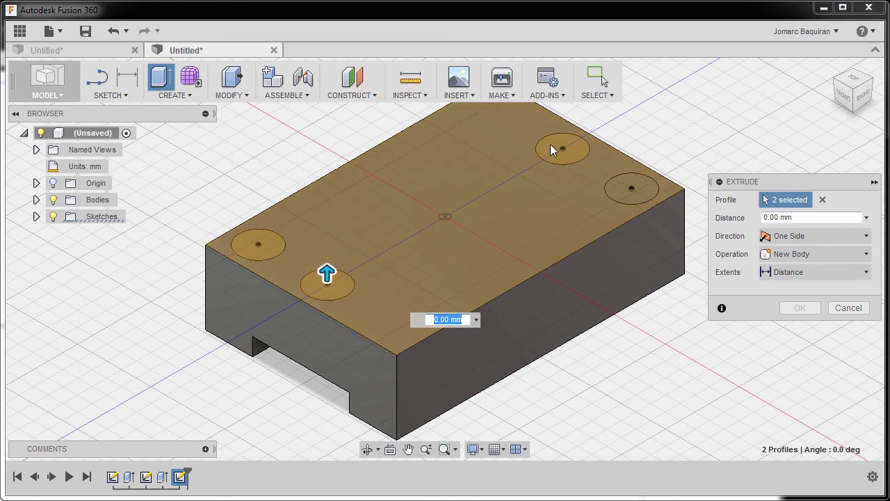
click(550, 144)
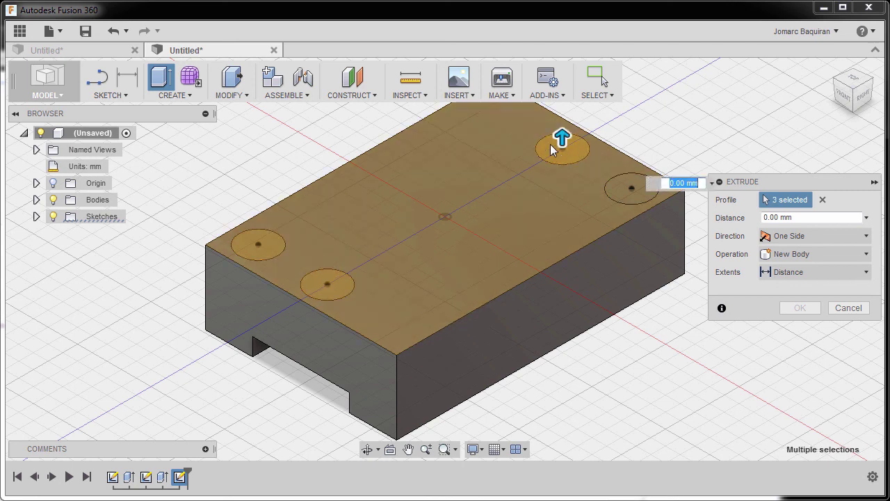
click(618, 189)
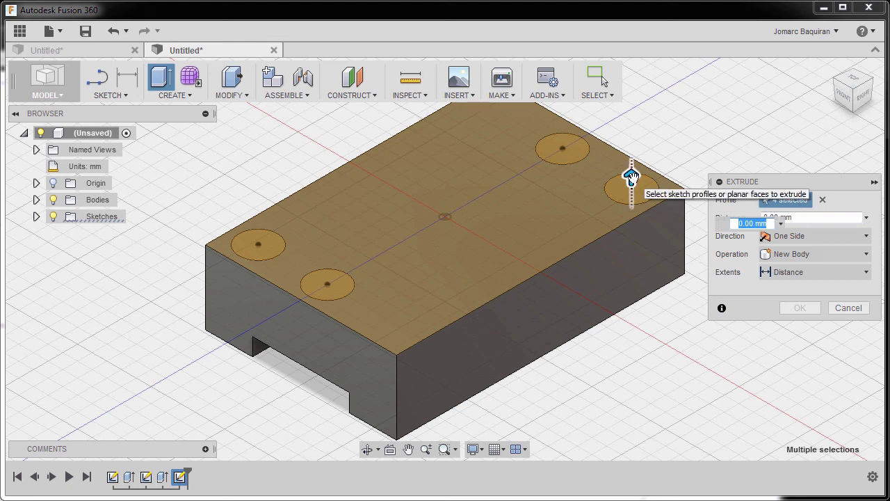
Set the extrude to a one-sided Cut with All extents and confirm the four through-holes
drag(630, 175, 630, 141)
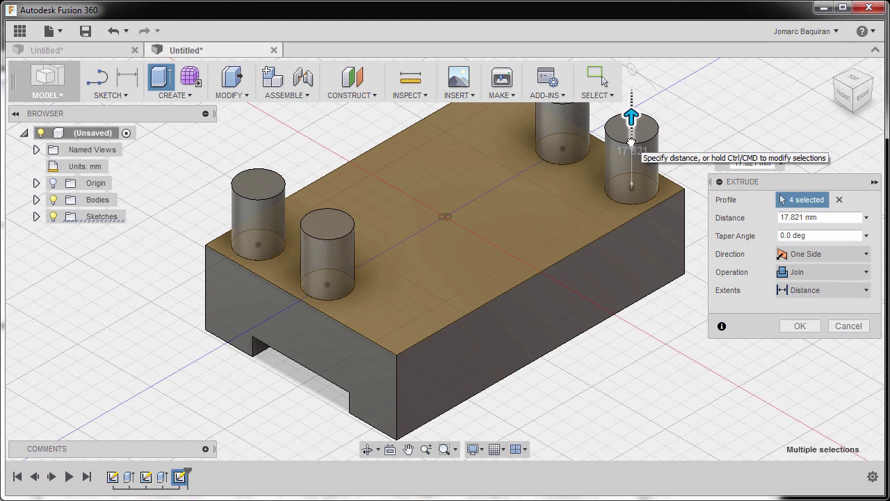
drag(630, 230, 632, 364)
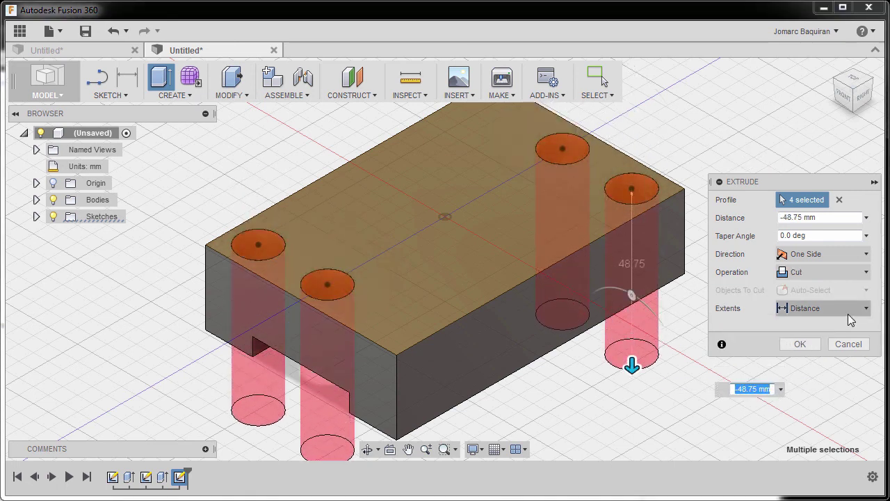
click(820, 256)
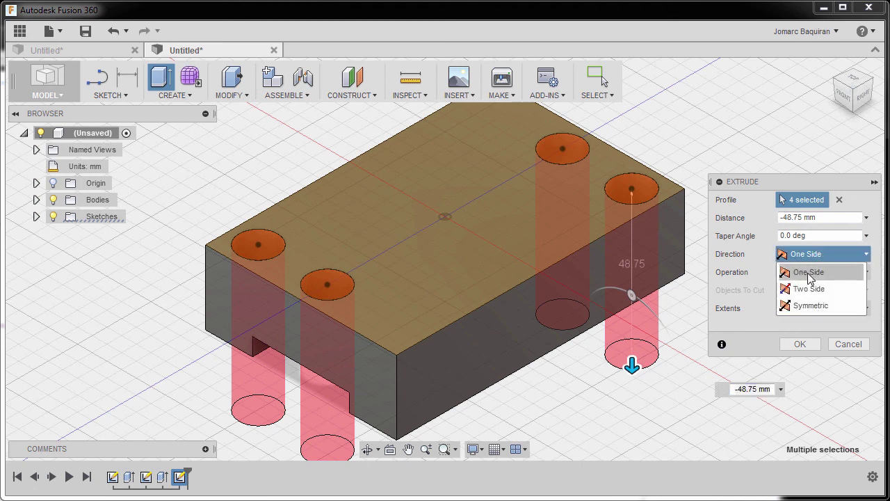
click(809, 273)
click(810, 309)
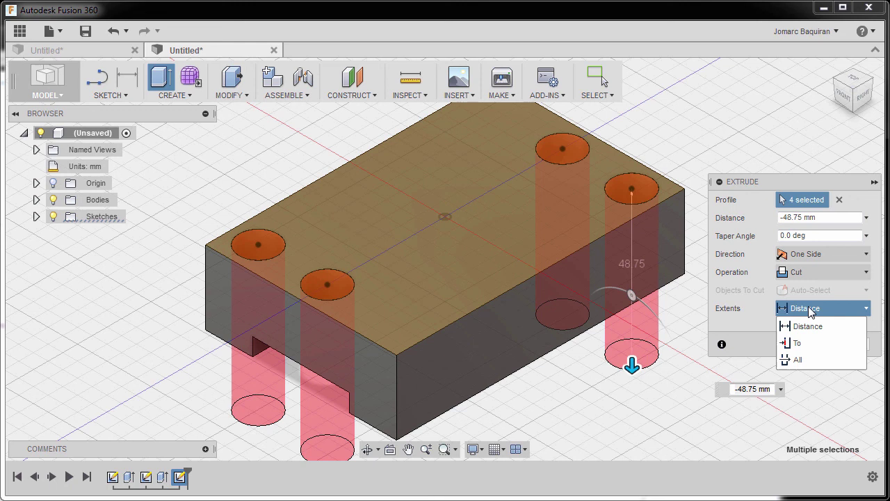
click(810, 360)
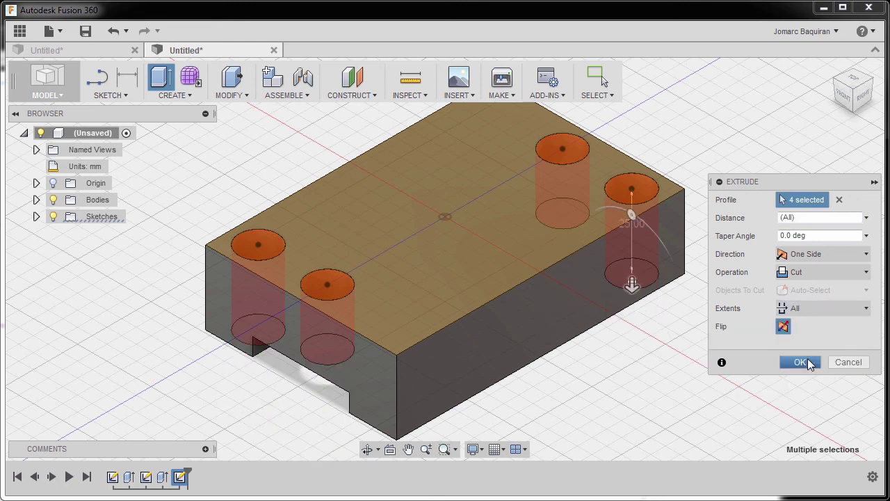
click(799, 363)
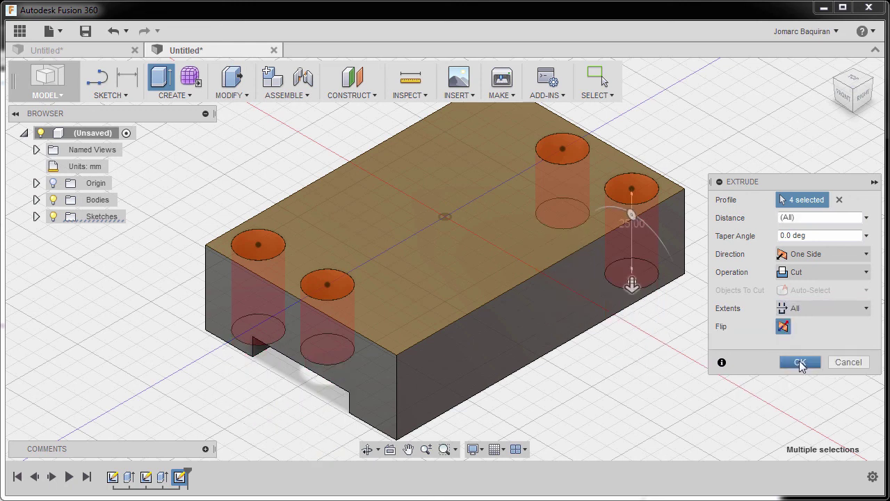